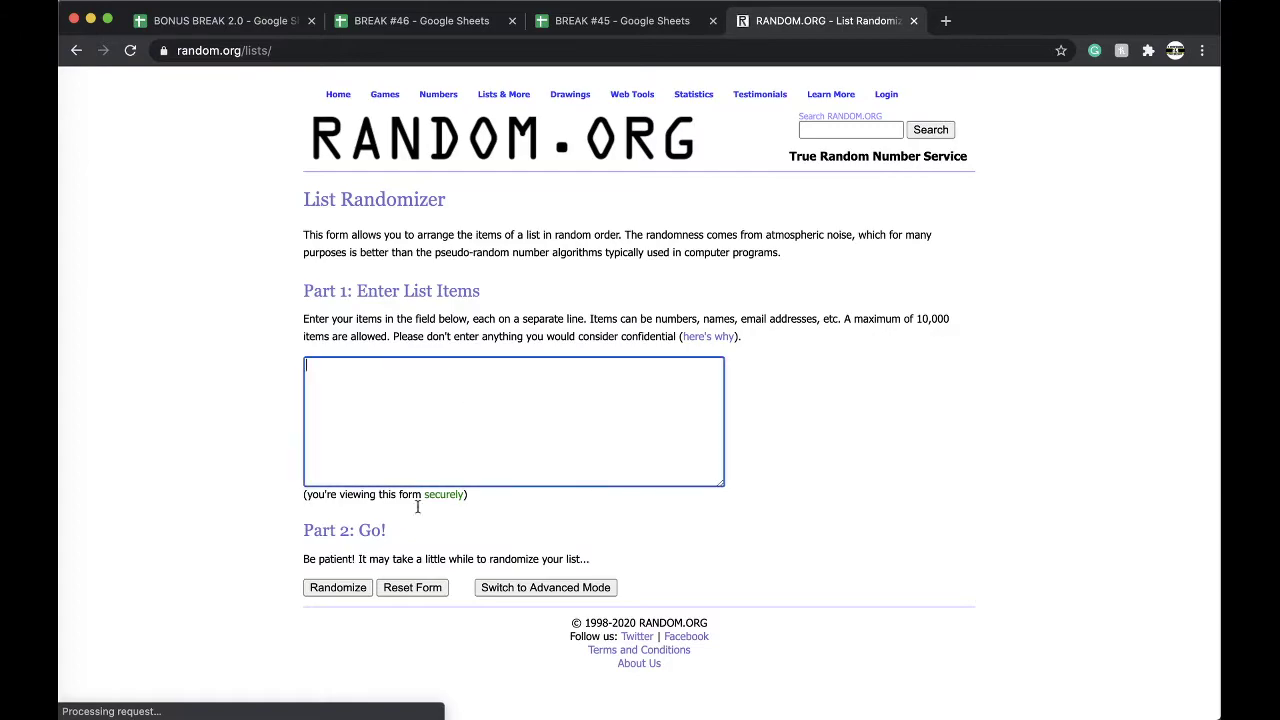
Step: Reshuffle the list of numbers from 1 to 25 four more times in the RANDOM.ORG List Randomizer
left_click(325, 615)
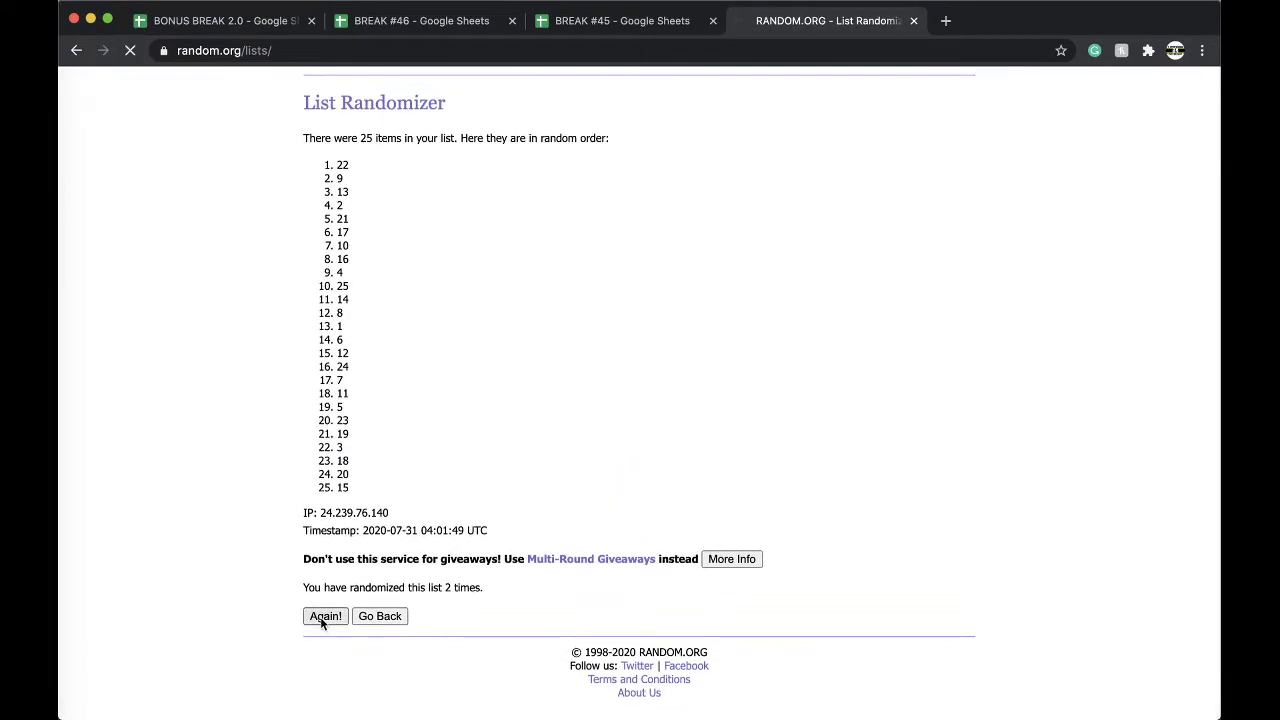
left_click(328, 618)
scroll(354, 571, "down", 2)
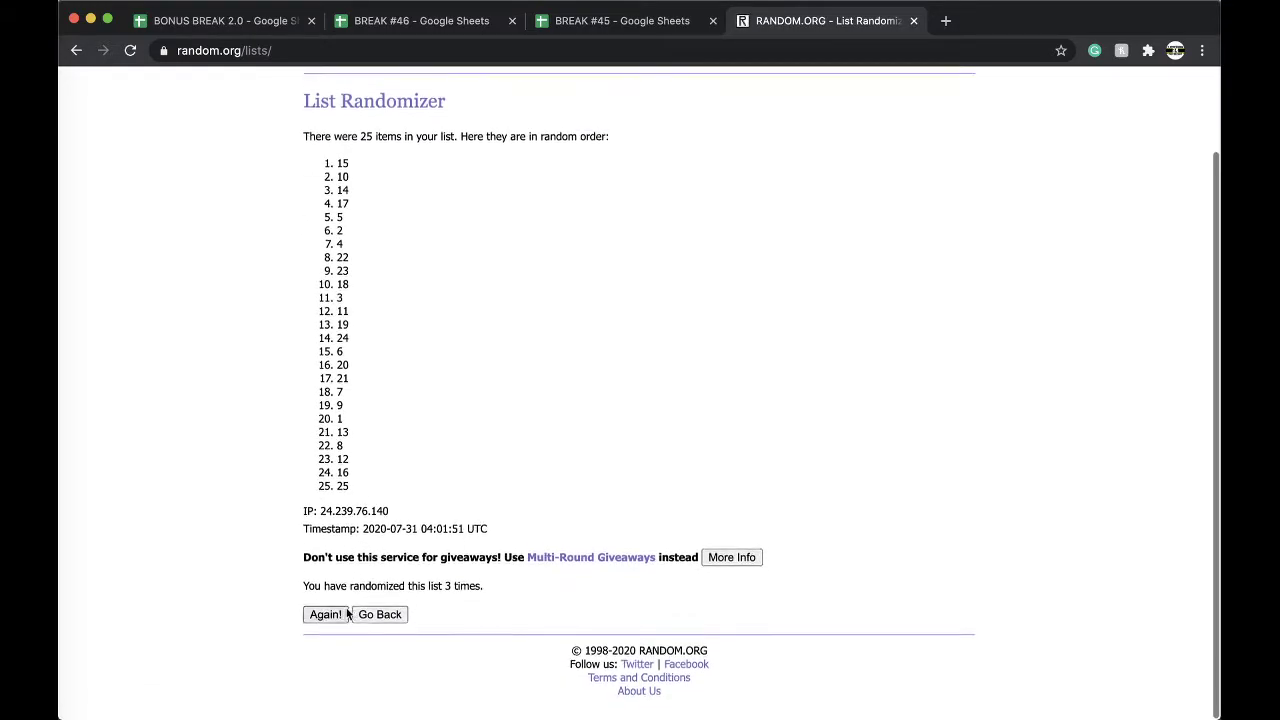
left_click(323, 616)
left_click(330, 612)
Step: Switch to the BREAK #46 spreadsheet and highlight the number 4 in column E with a yellow fill
left_click(625, 21)
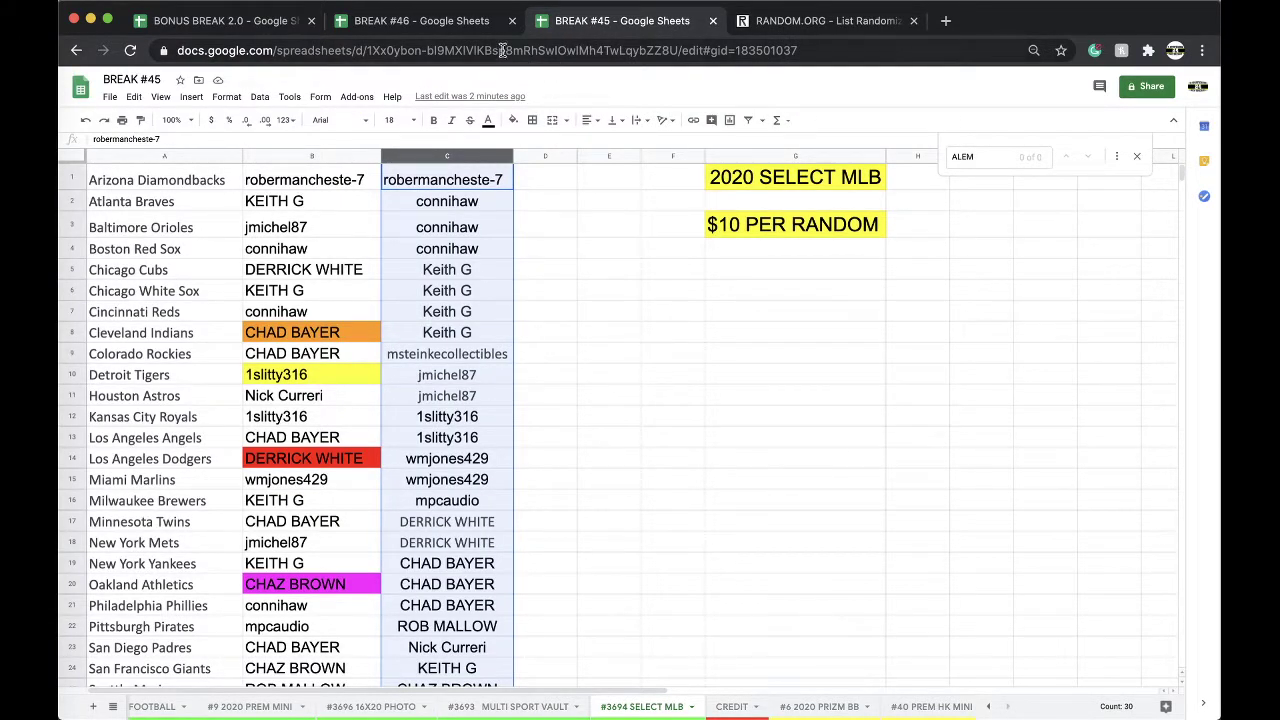
left_click_drag(462, 28, 620, 30)
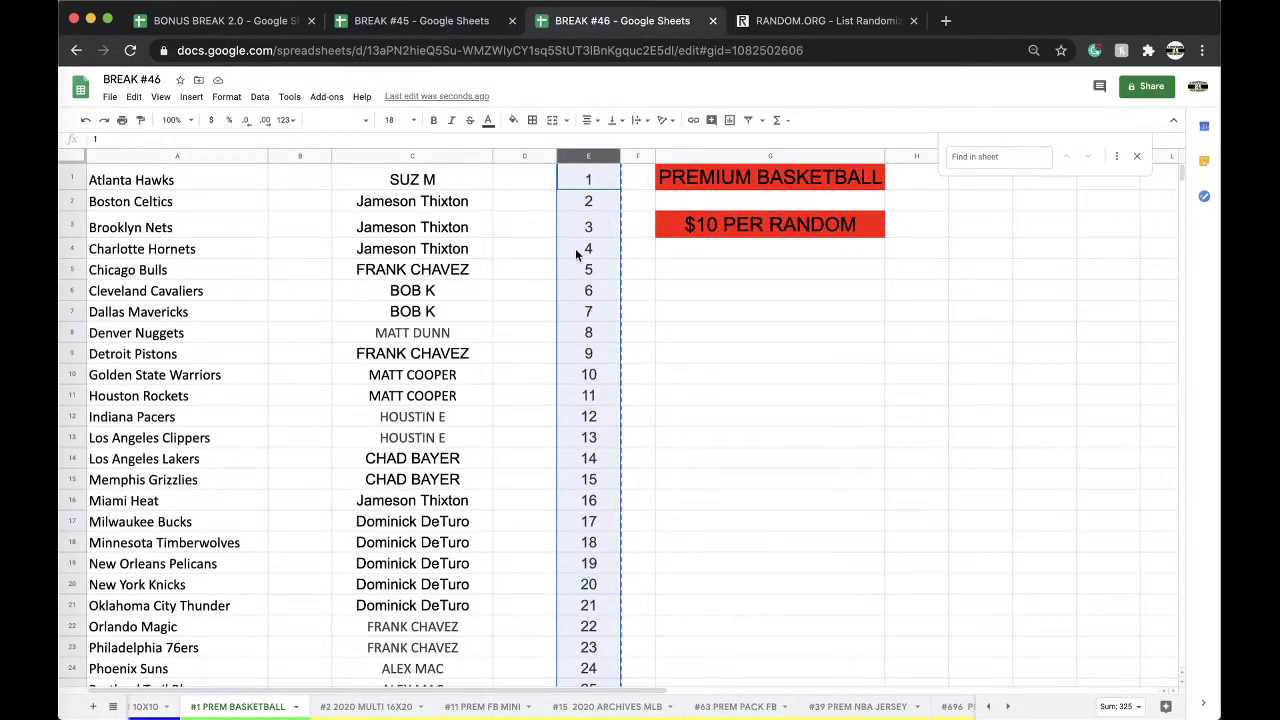
left_click(580, 248)
left_click(513, 121)
left_click(558, 177)
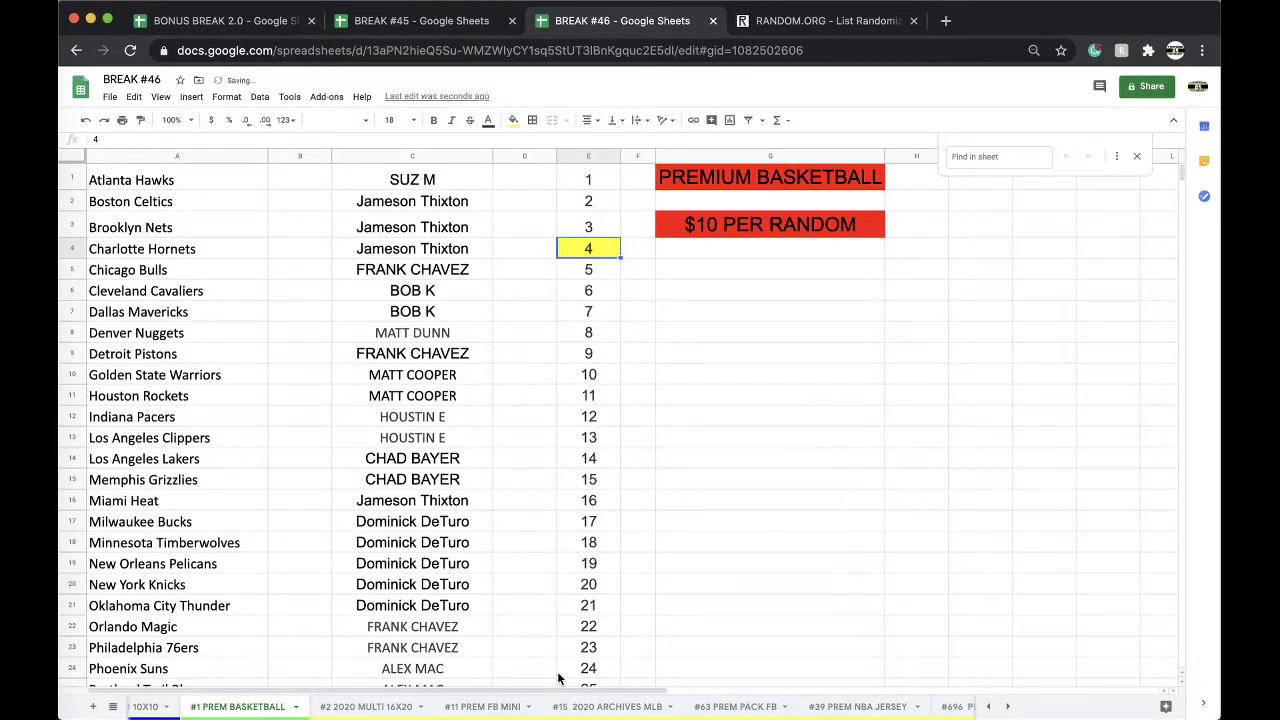
Step: Duplicate the #1 PREM BASKETBALL sheet and rename the copy "#2 PREM FULL SIZE BK"
right_click(262, 706)
left_click(222, 509)
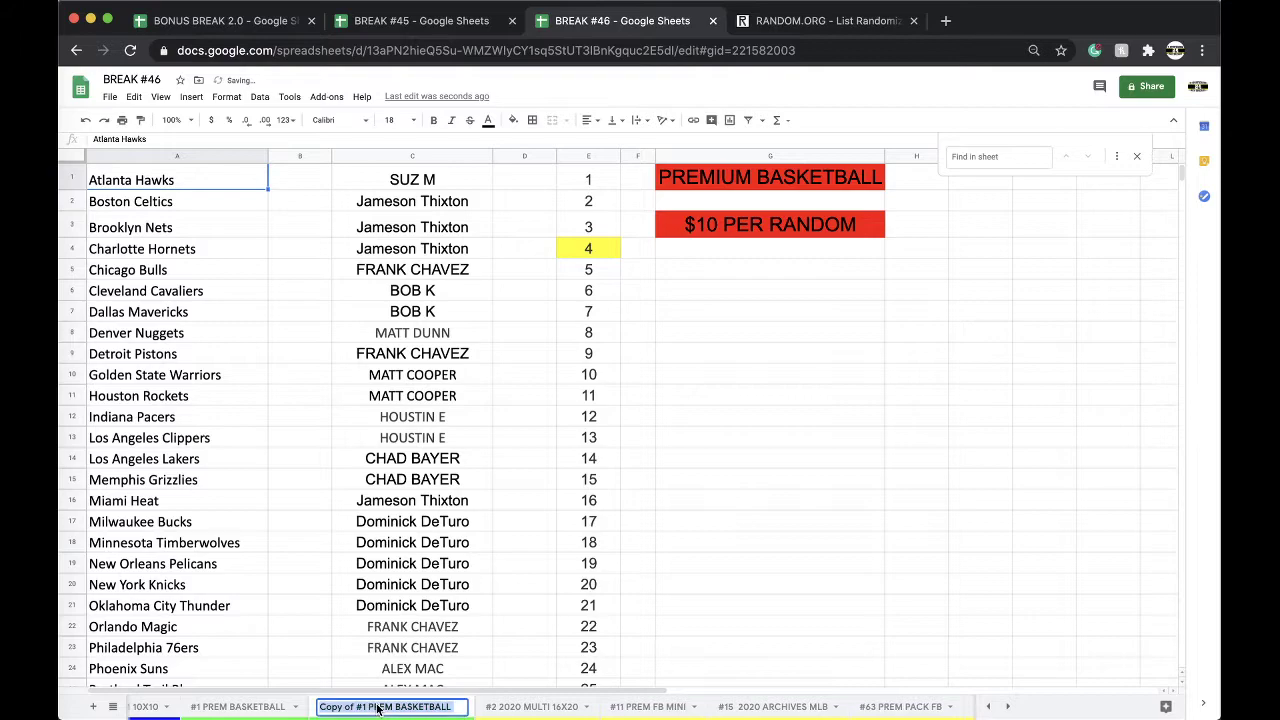
left_click_drag(364, 706, 257, 706)
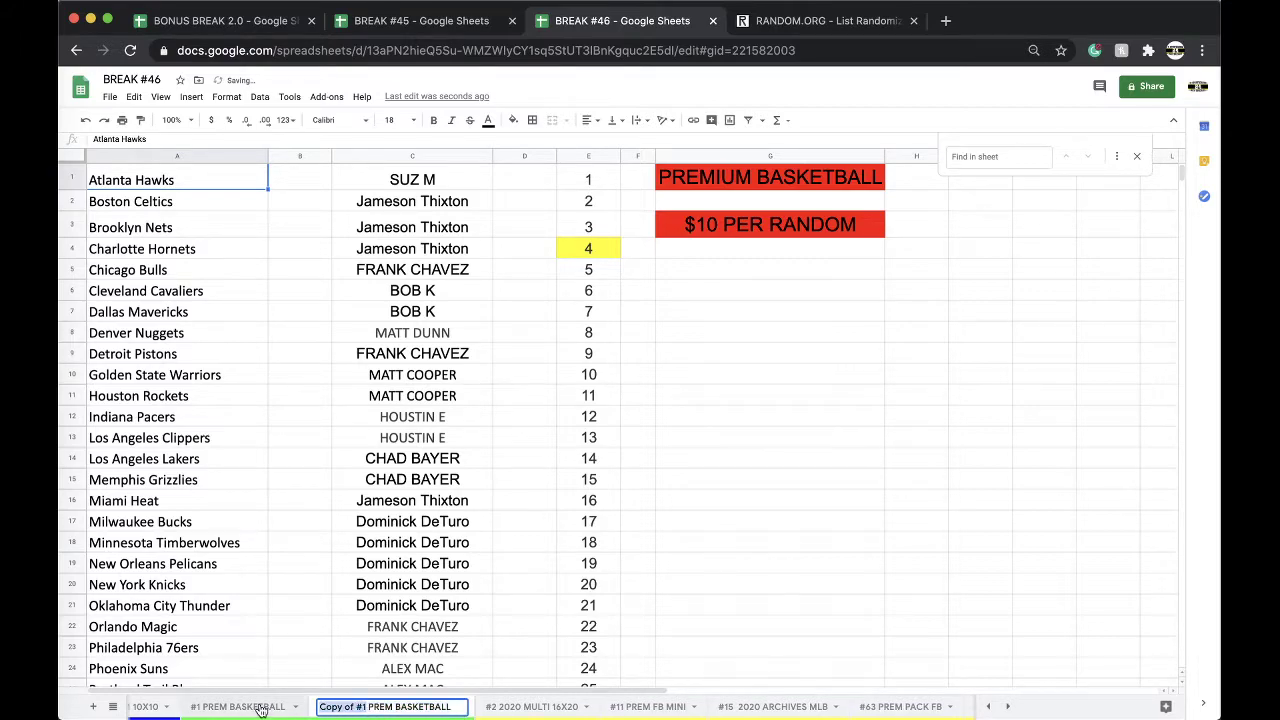
type("#2")
left_click_drag(411, 709, 360, 708)
type("FULL")
type(" SIZE B")
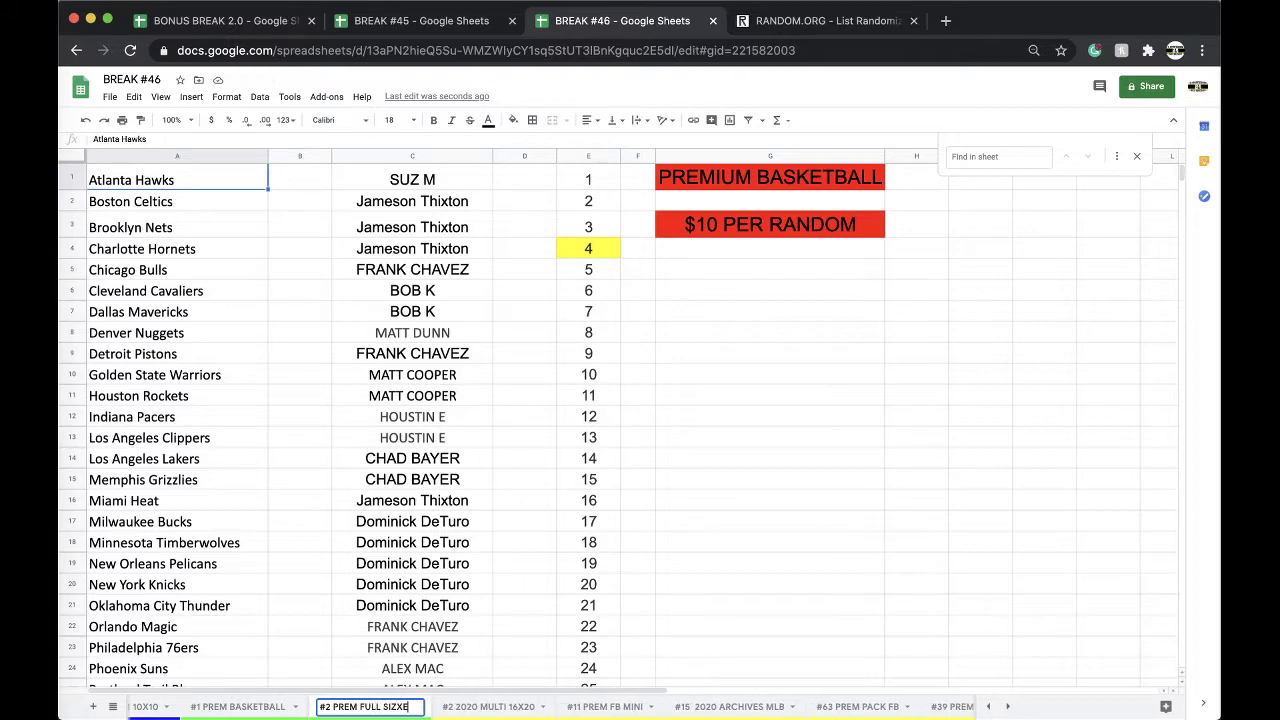
type("K")
left_click(400, 628)
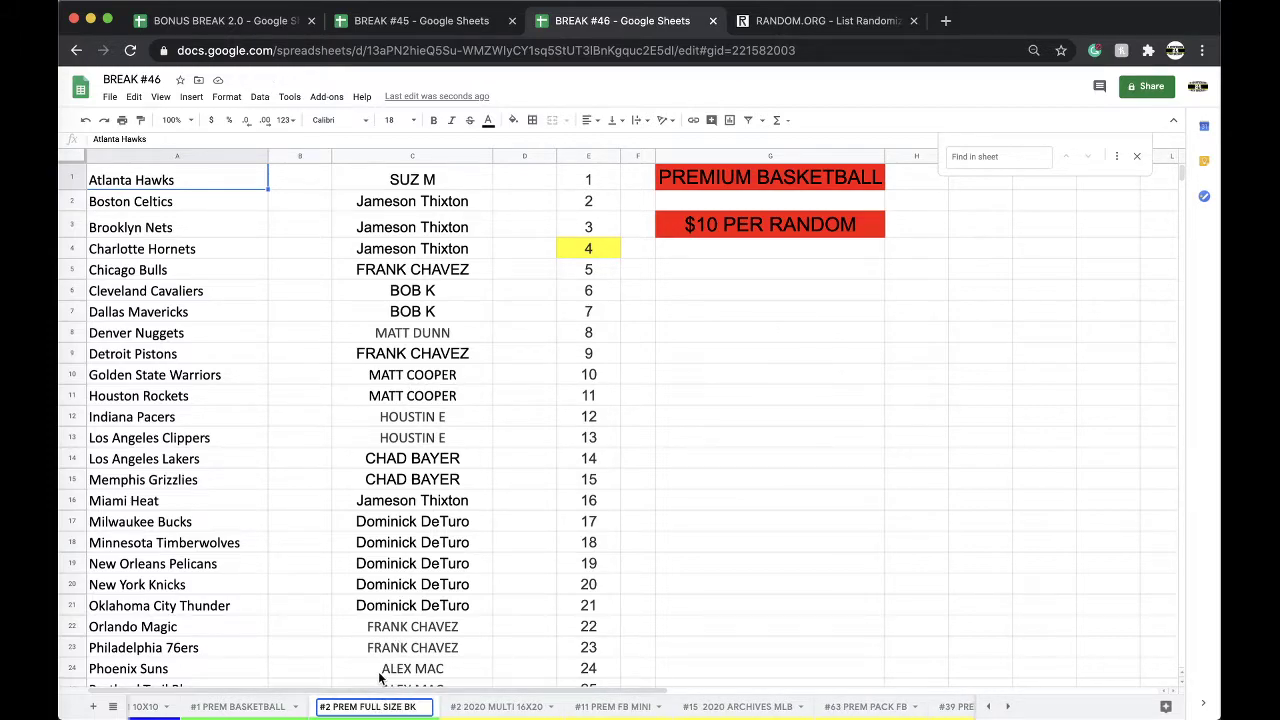
Step: Set the tab color of the #2 PREM FULL SIZE BK sheet to yellow
right_click(383, 706)
mouse_move(386, 571)
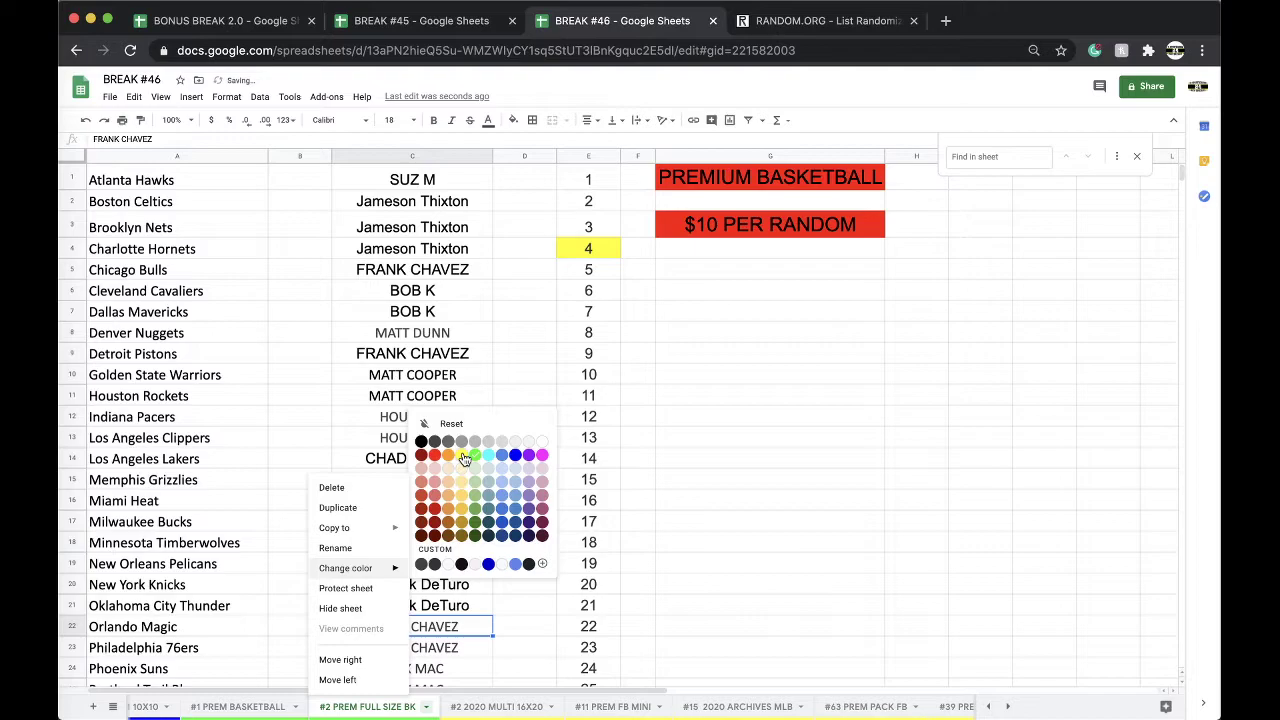
key("Escape")
Step: Clear all participant names from column C and the numbers 5 to 25 from column E in the #2 PREM FULL SIZE BK sheet
left_click(406, 155)
key("Delete")
mouse_move(588, 269)
left_mouse_down()
mouse_move(595, 374)
mouse_move(588, 249)
left_mouse_up()
scroll(595, 372, "down", 2)
scroll(596, 340, "down", 5)
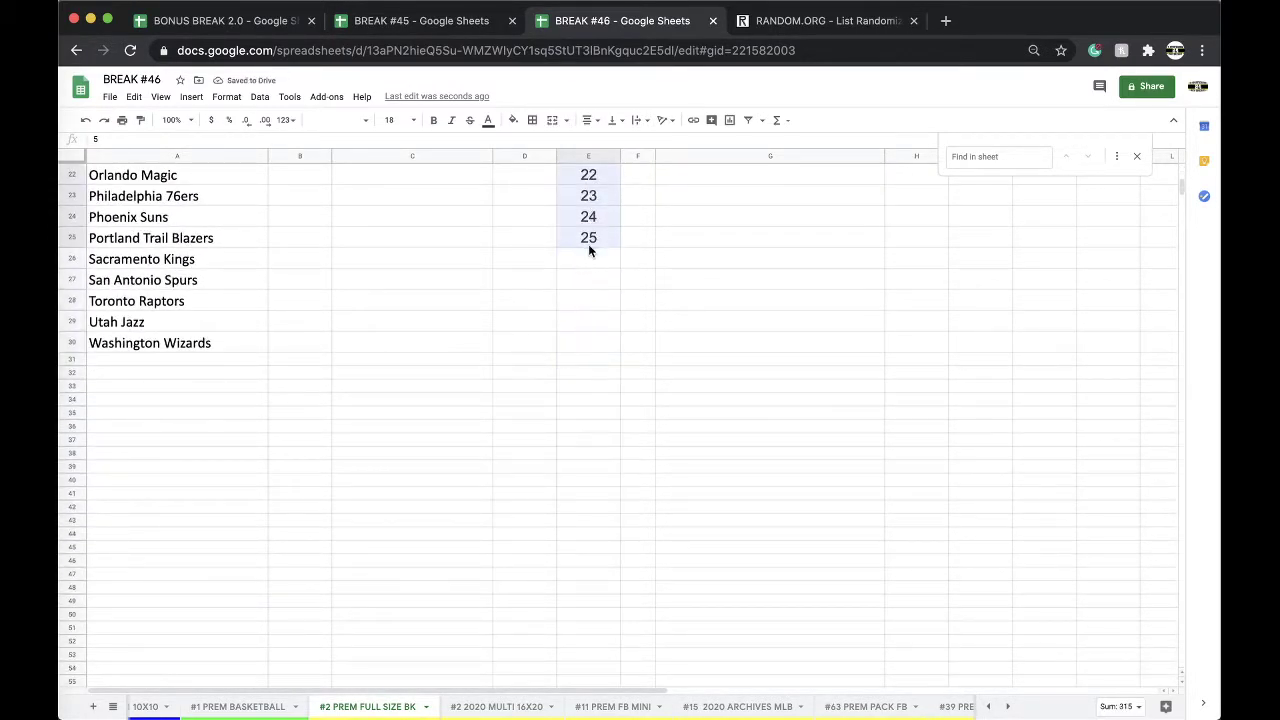
key("Delete")
type("4")
key("ctrl+v")
Step: Move the #2 PREM FULL SIZE BK sheet to just after #63 PREM PACK FB and return to #1 PREM BASKETBALL
left_click_drag(365, 710, 860, 708)
left_click(288, 703)
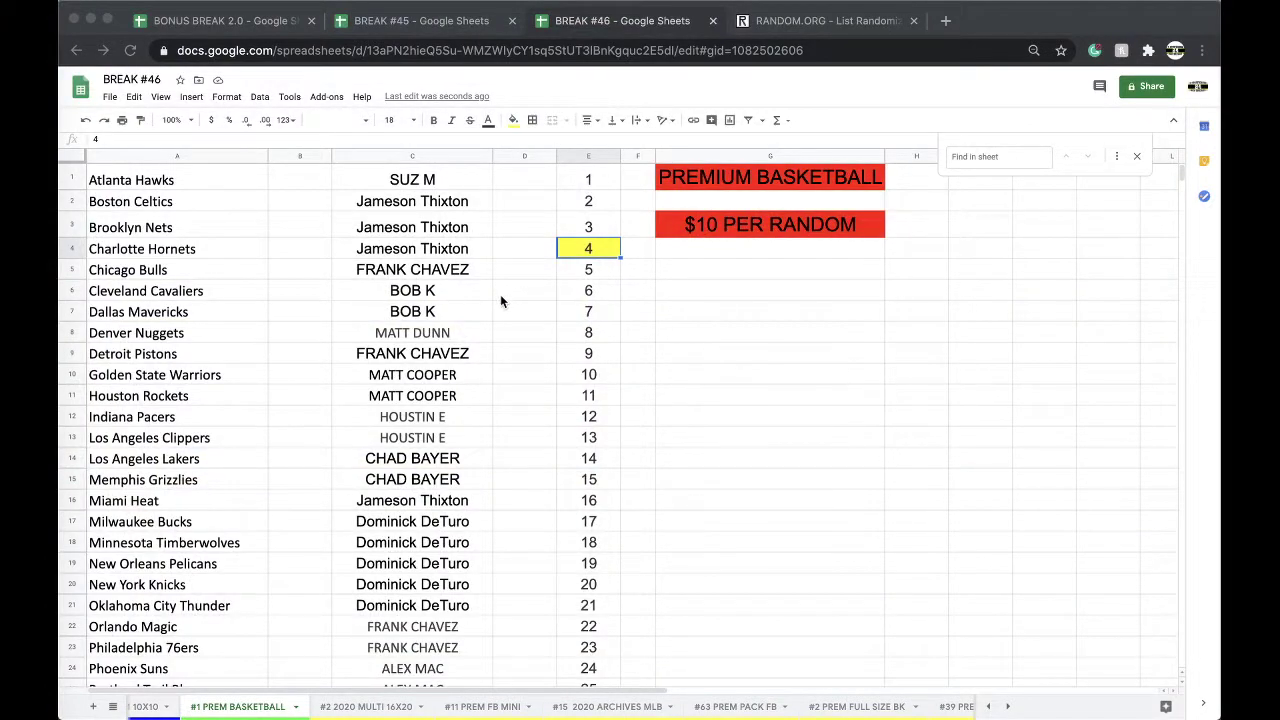
Step: Review the participant names in column C of the #1 PREM BASKETBALL sheet from the first to the last team
scroll(583, 298, "down", 3)
scroll(577, 302, "up", 3)
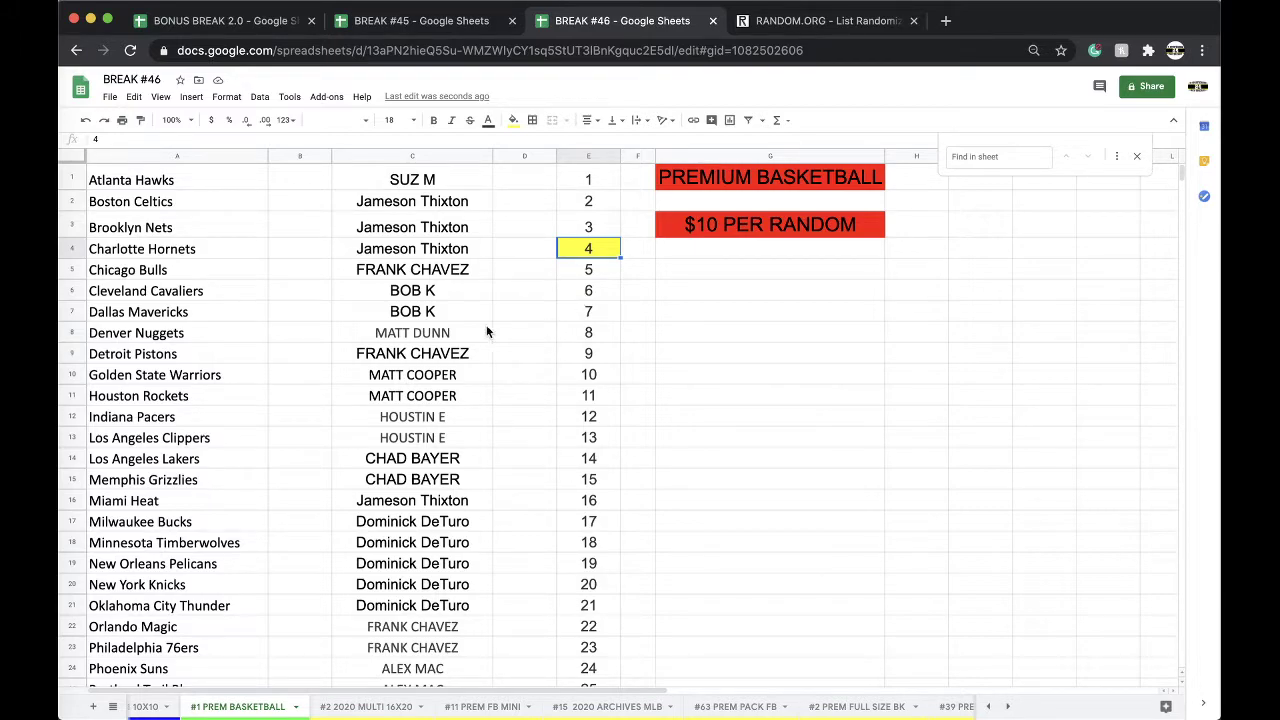
left_click(424, 252)
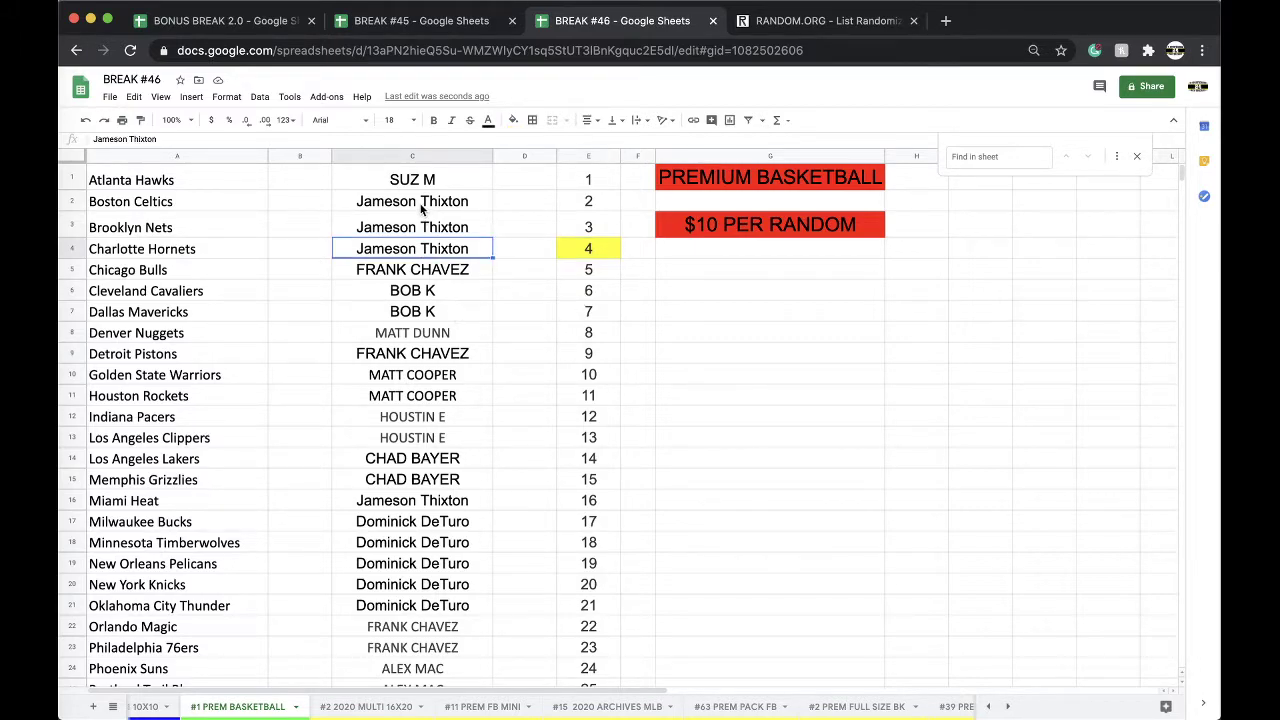
left_click_drag(421, 207, 412, 252)
scroll(438, 214, "down", 1)
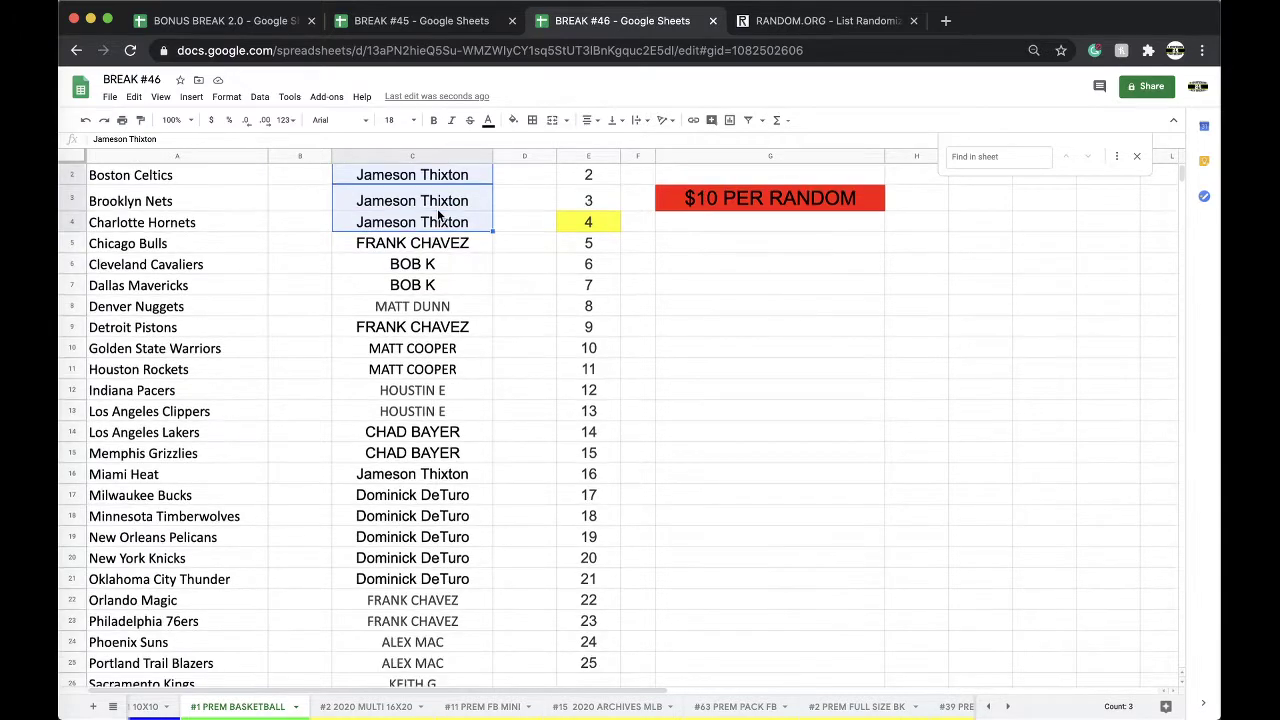
scroll(438, 214, "down", 2)
scroll(438, 214, "down", 1)
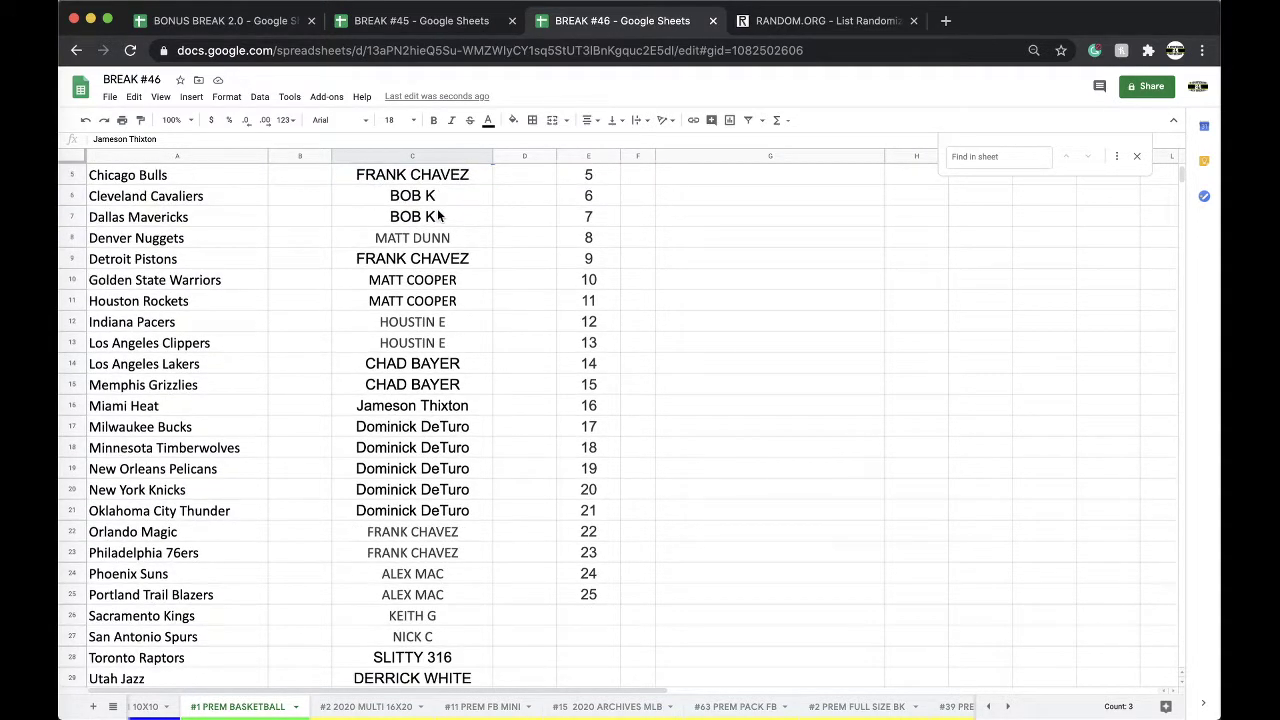
scroll(438, 216, "down", 4)
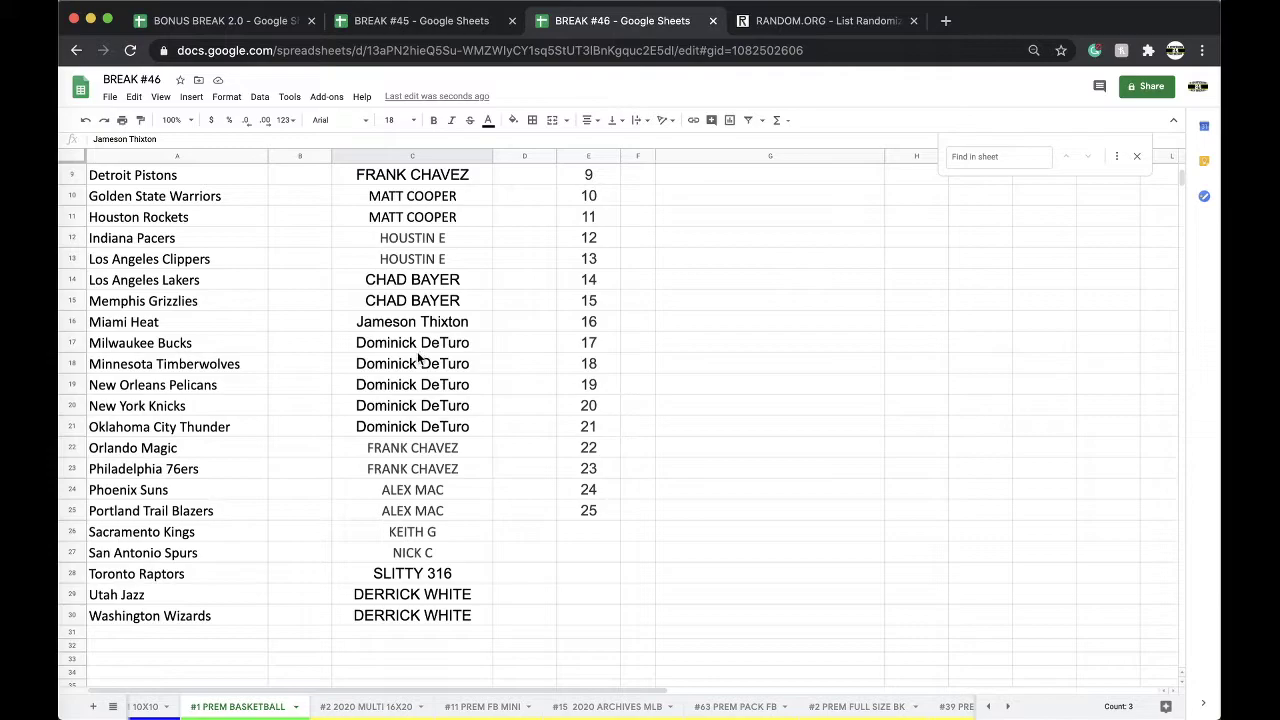
scroll(417, 346, "down", 2)
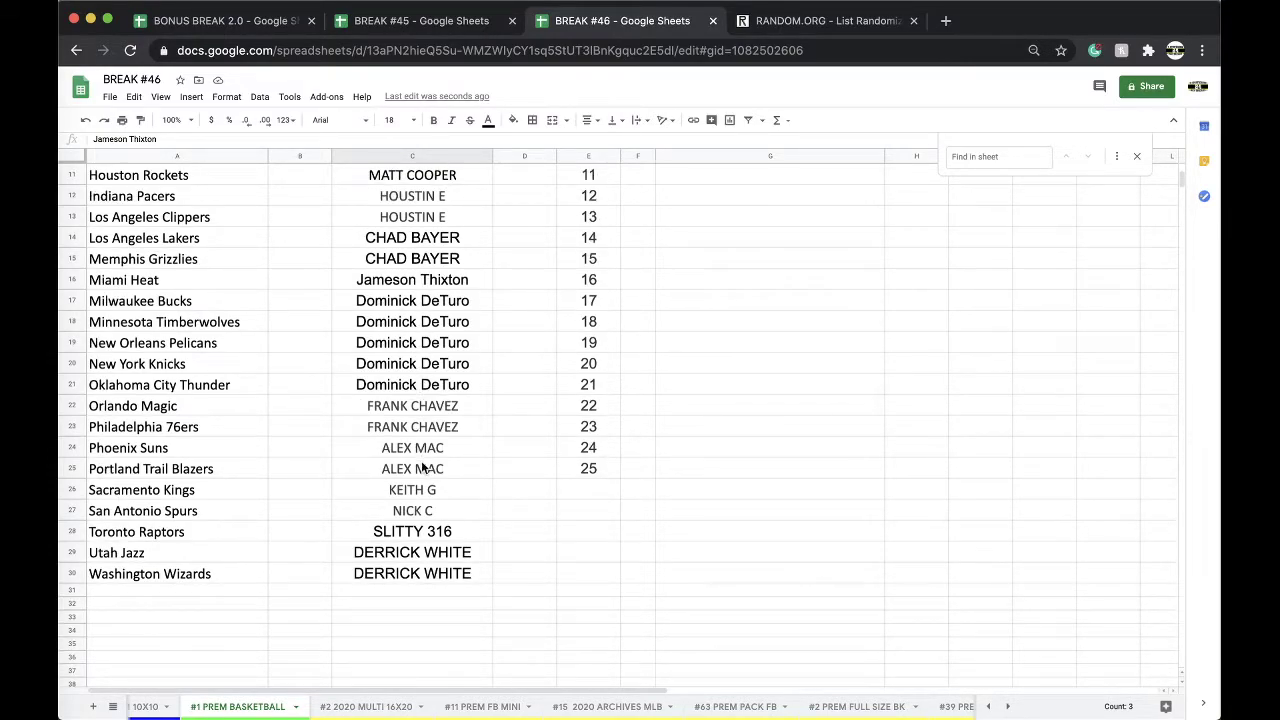
scroll(422, 468, "up", 5)
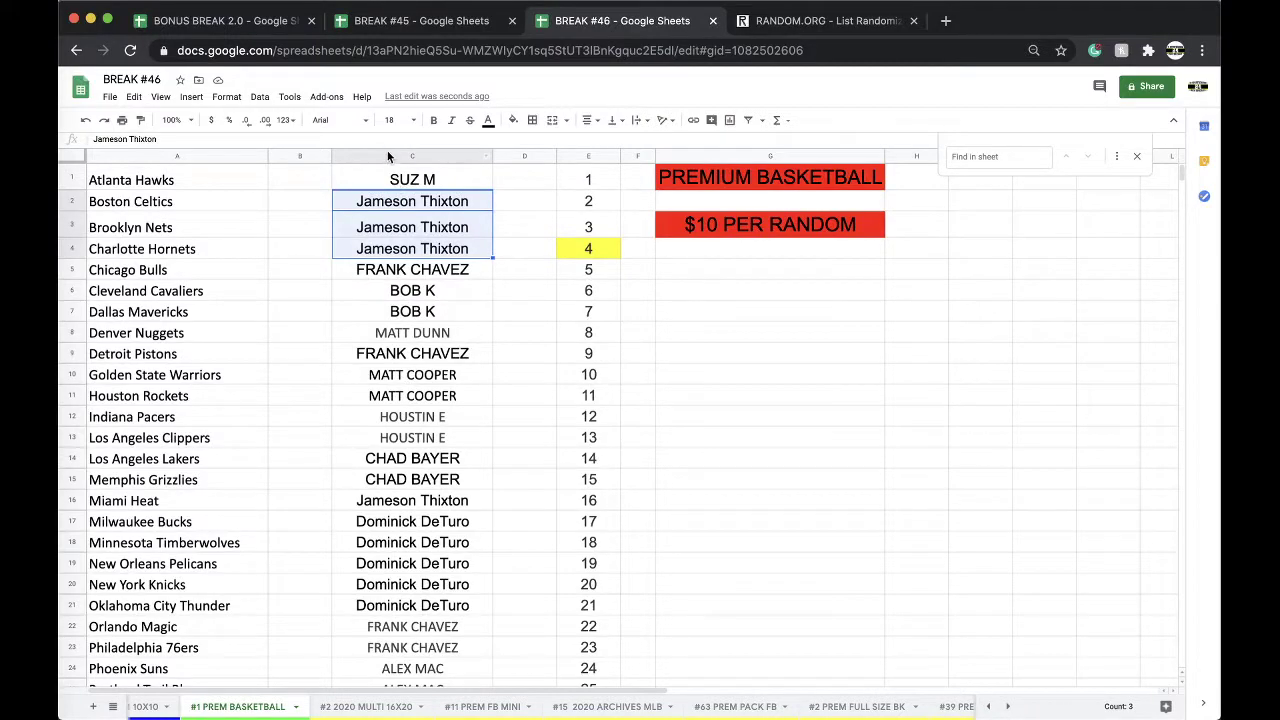
Step: Copy the whole column C of participant names in the #1 PREM BASKETBALL sheet
left_click(412, 156)
scroll(412, 420, "down", 5)
scroll(412, 420, "up", 5)
key("ctrl+c")
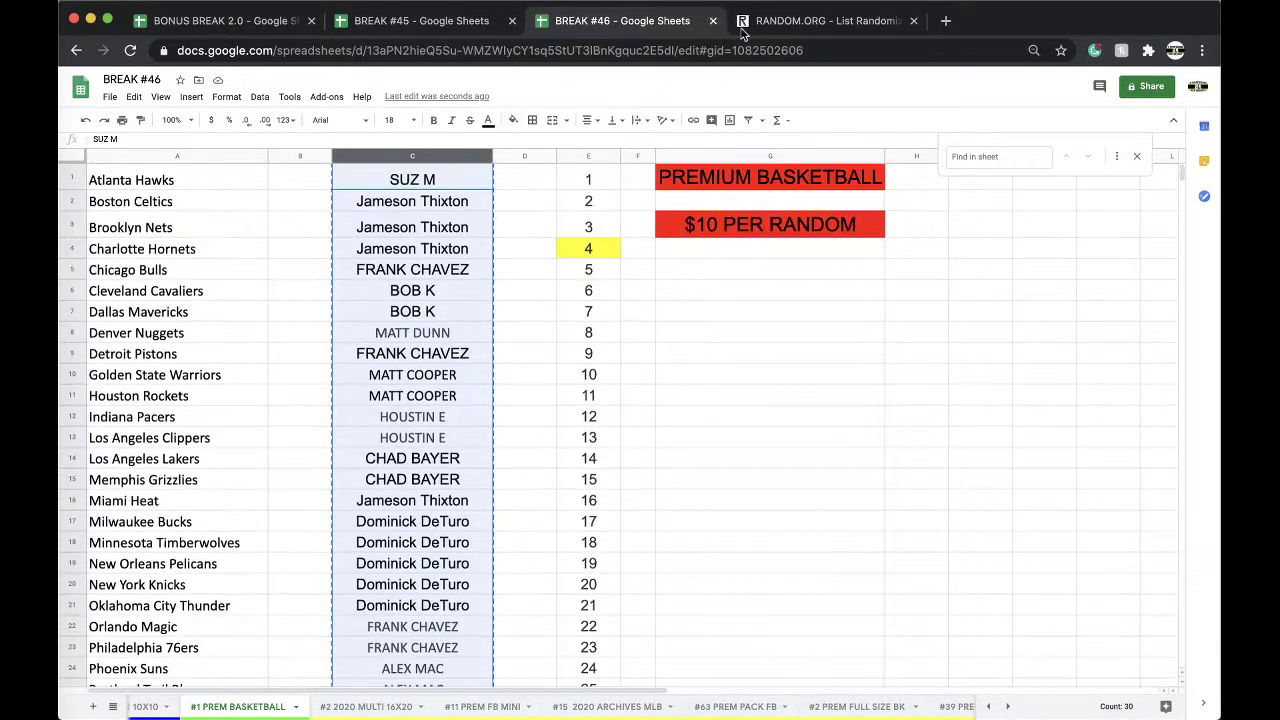
Step: Paste the copied names into a fresh RANDOM.ORG List Randomizer form and randomize the list five times
left_click(733, 20)
left_click(711, 49)
key("Return")
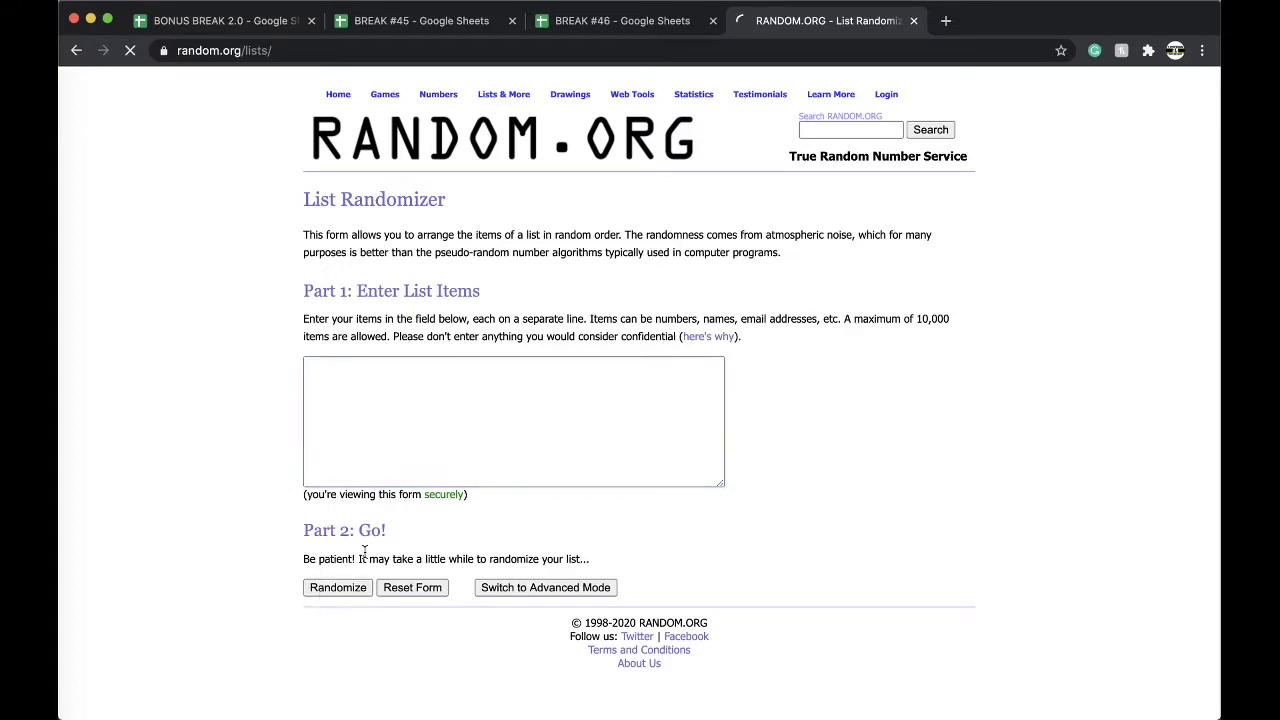
left_click(324, 616)
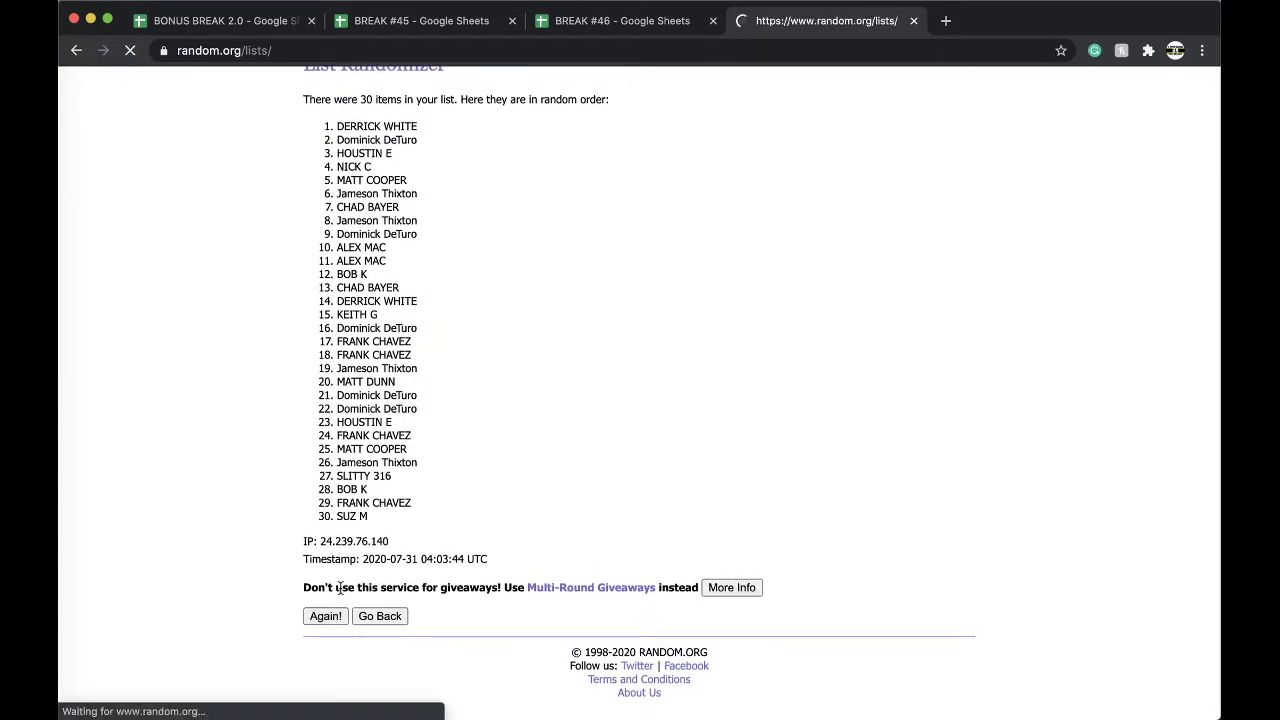
left_click(325, 614)
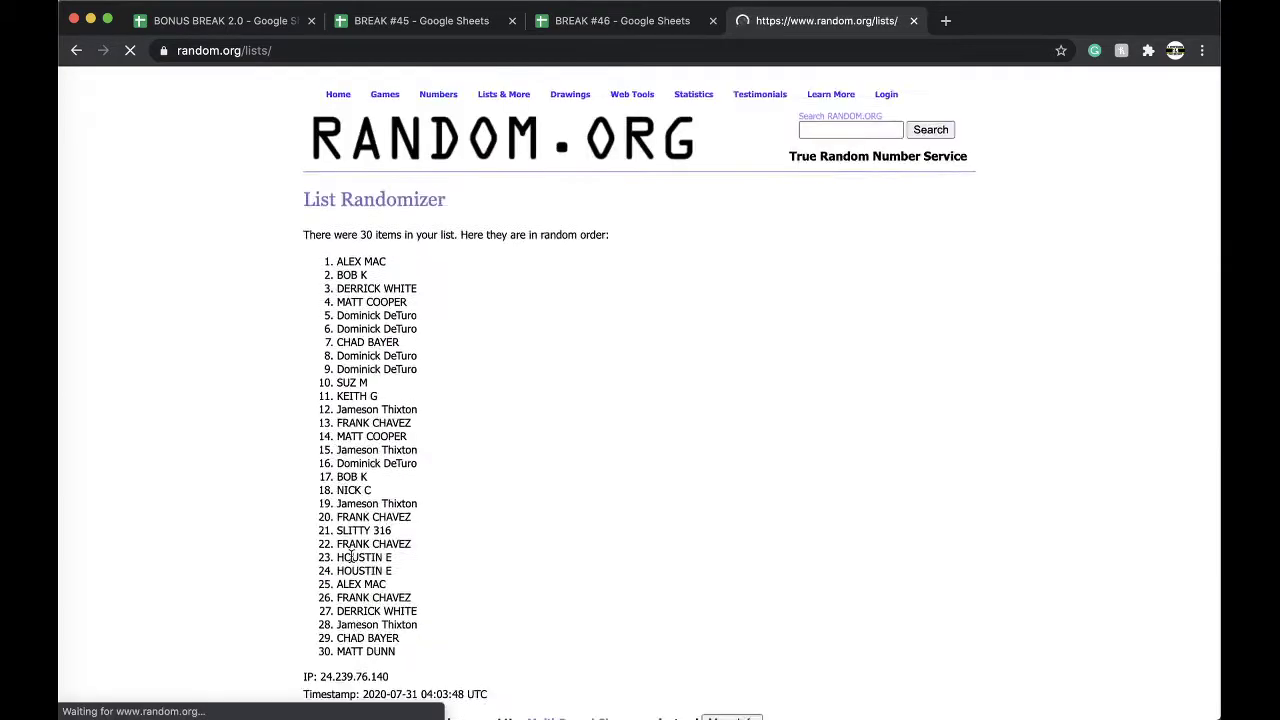
left_click(325, 610)
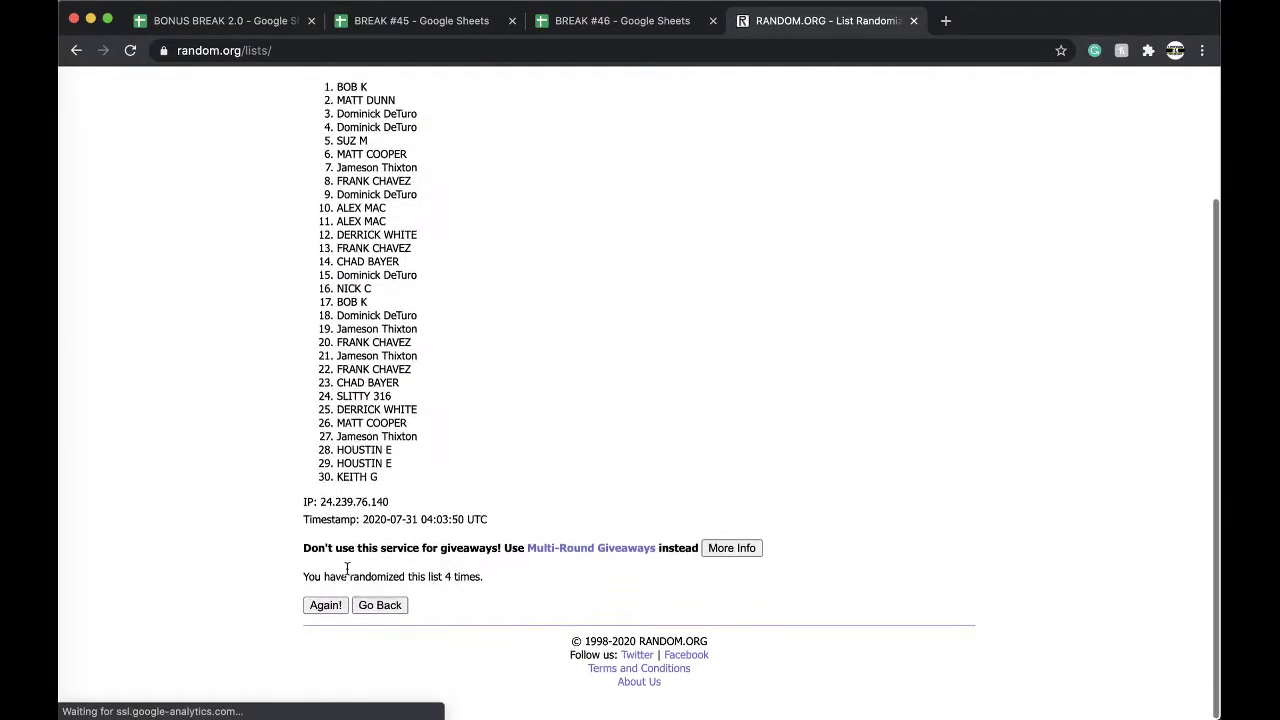
left_click(324, 614)
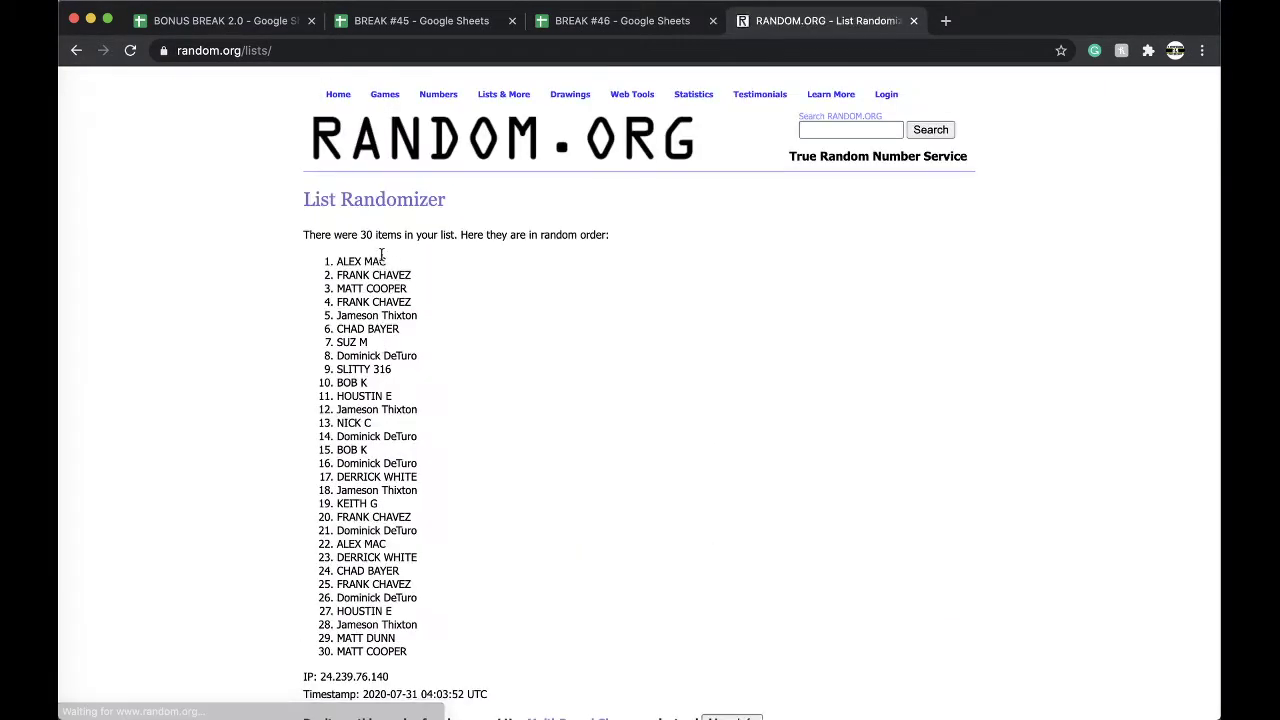
Step: Copy the full randomized name list and paste it into column B of #1 PREM BASKETBALL, starting at B1
left_click_drag(337, 262, 425, 490)
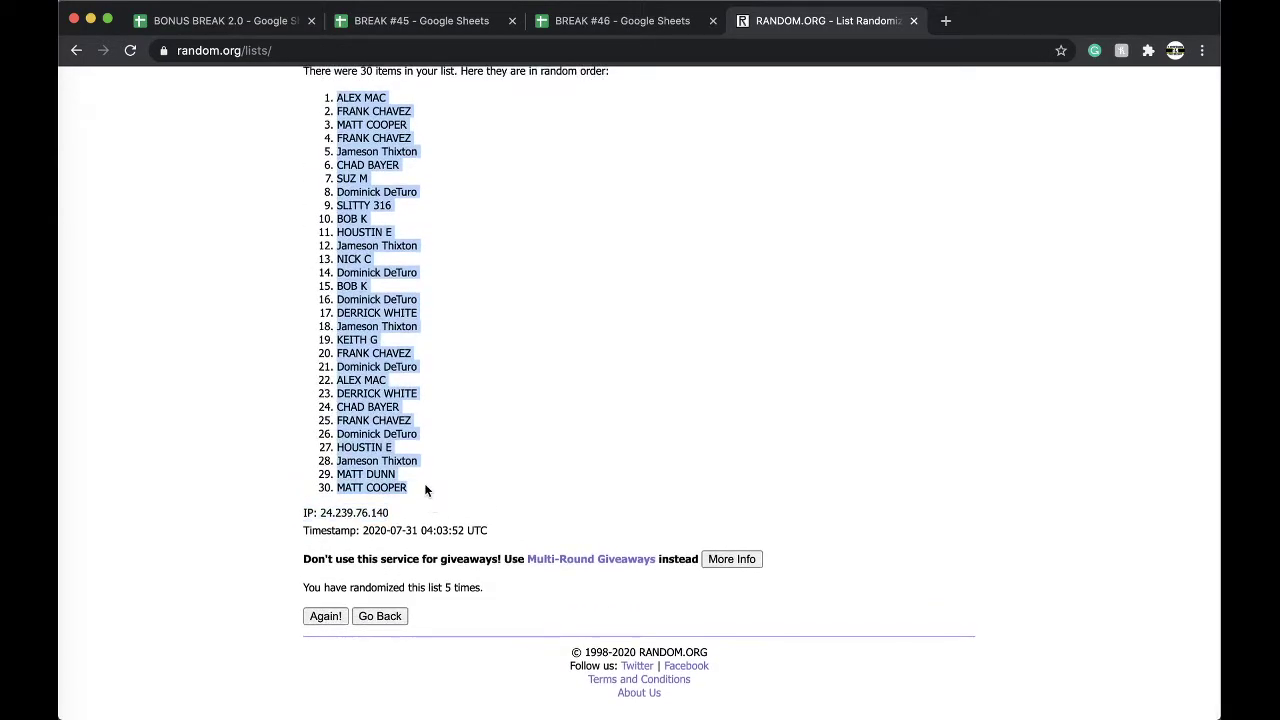
left_click(612, 22)
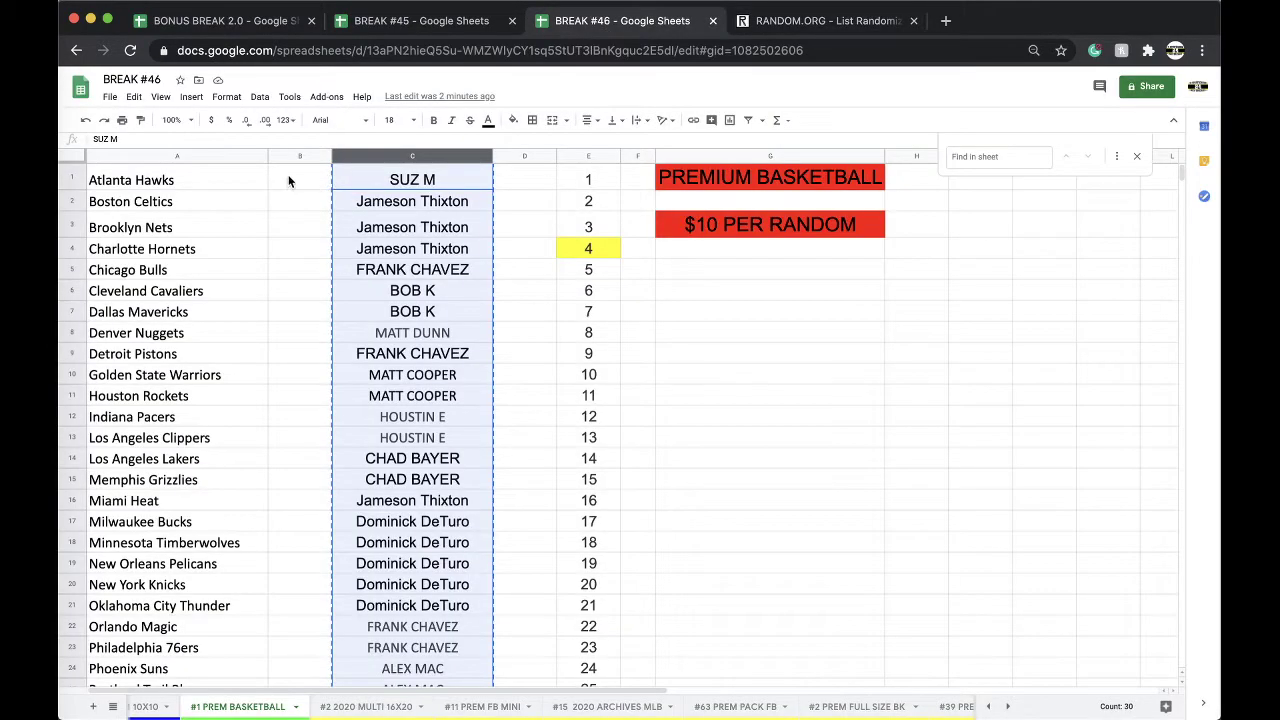
left_click(288, 180)
key("super+v")
Step: Format the pasted names at font size 18 with column B fitted to them, and sort the sheet by column B from A to Z
left_click(392, 120)
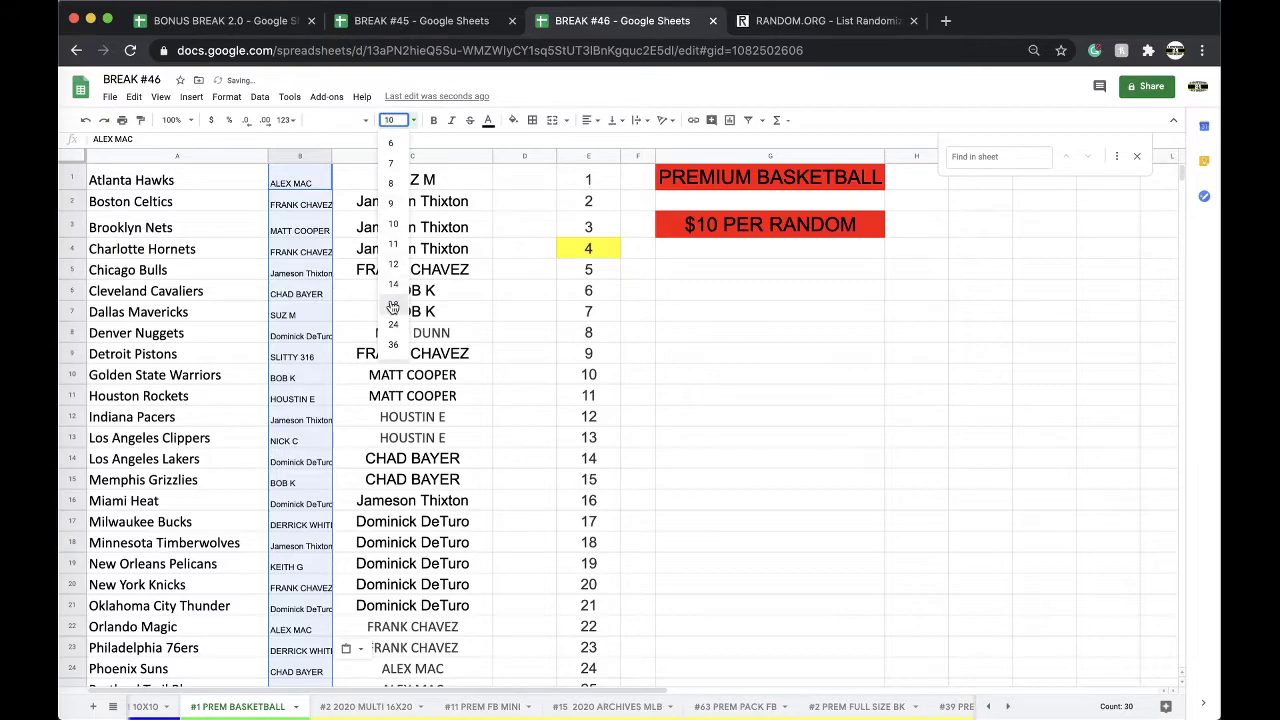
left_click(393, 307)
double_click(331, 156)
left_click(252, 97)
left_click(300, 116)
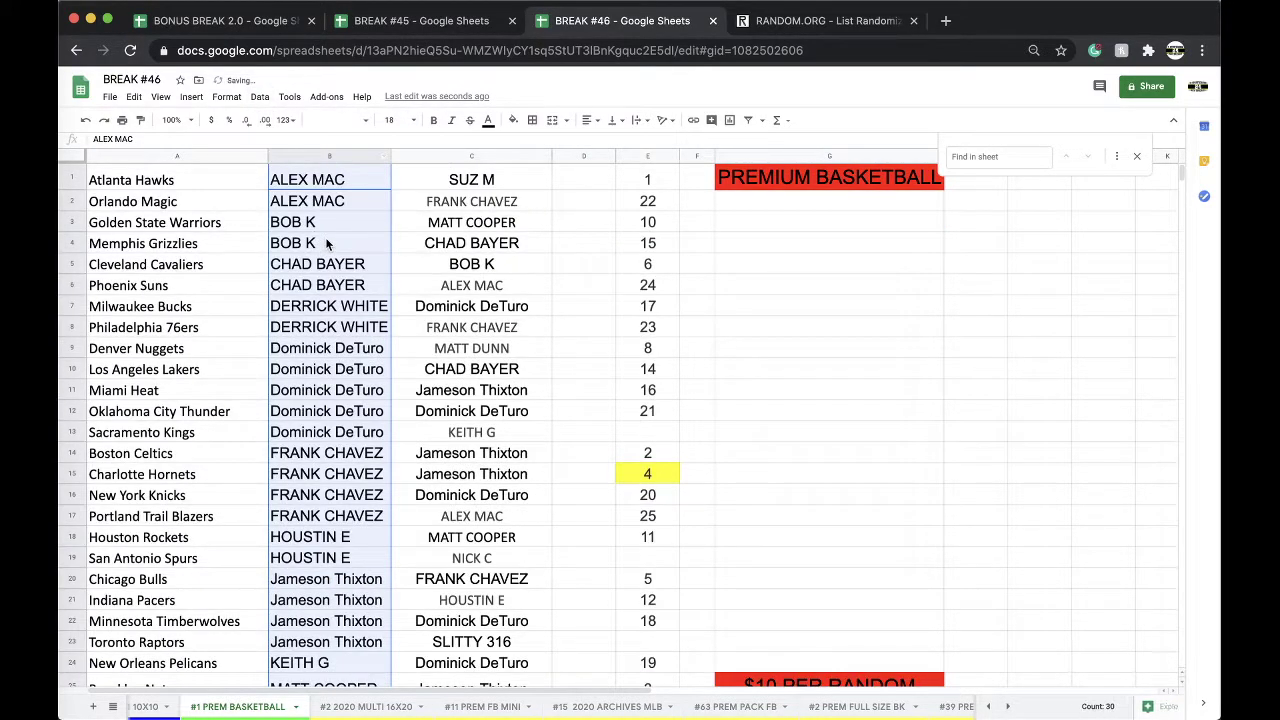
Step: Review which team in column A is assigned to each participant in column B, down to the last row
left_click(317, 222)
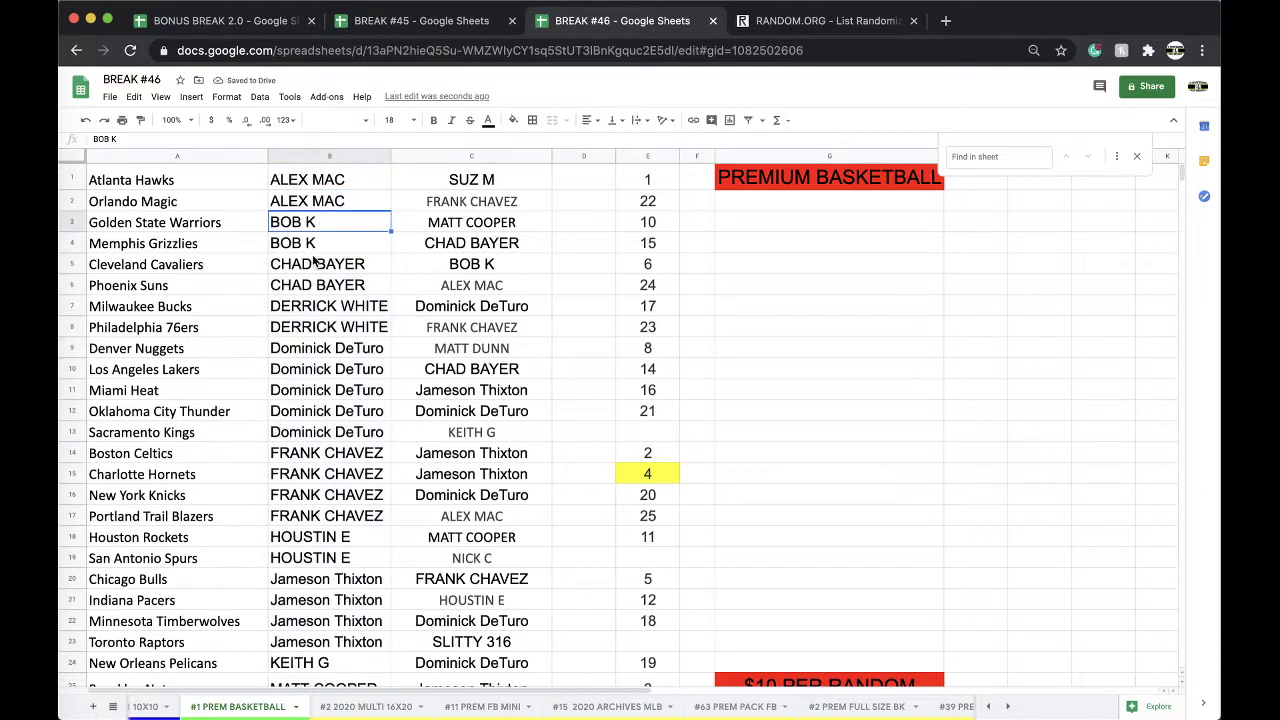
left_click(307, 288)
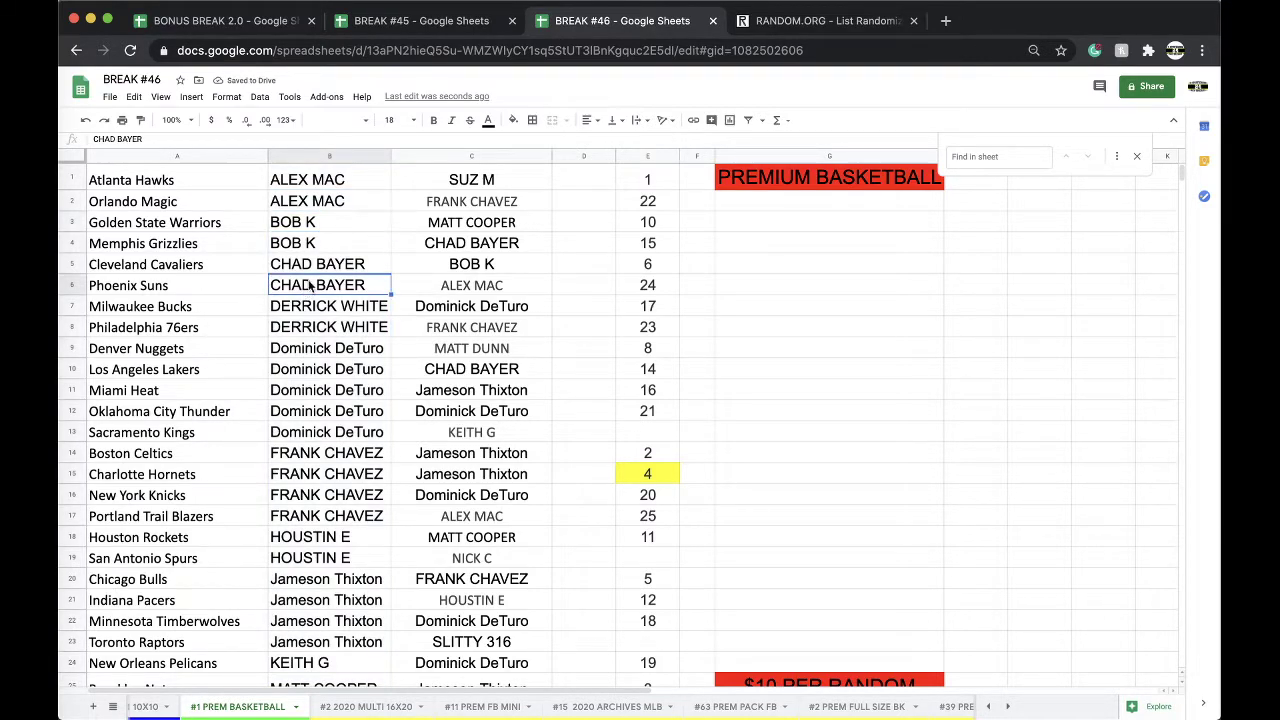
scroll(330, 265, "down", 1)
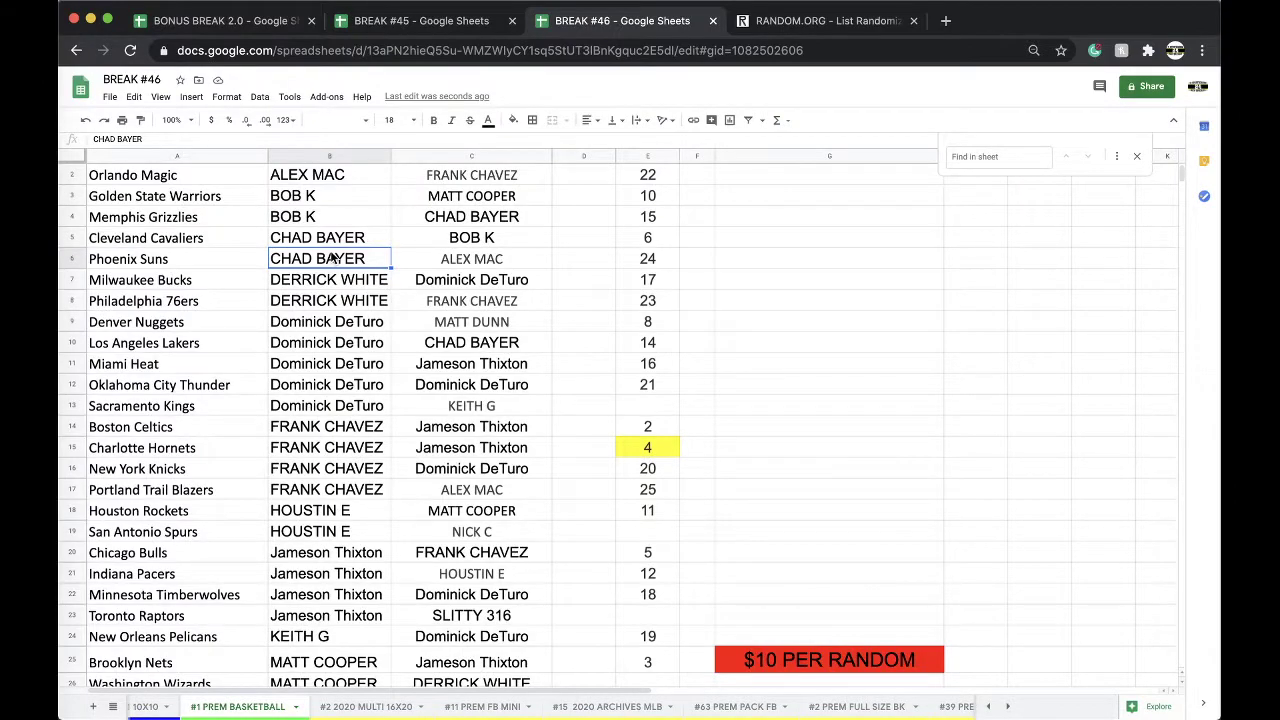
scroll(330, 262, "down", 2)
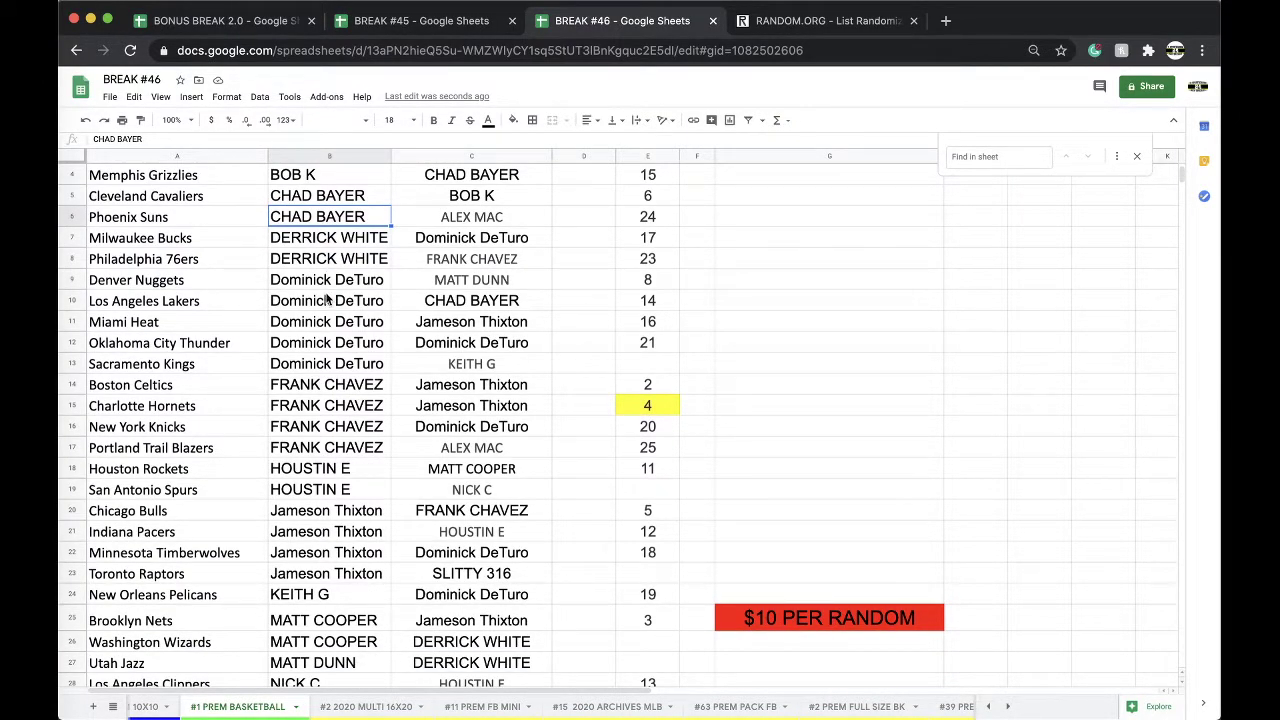
scroll(329, 342, "down", 2)
scroll(331, 333, "down", 1)
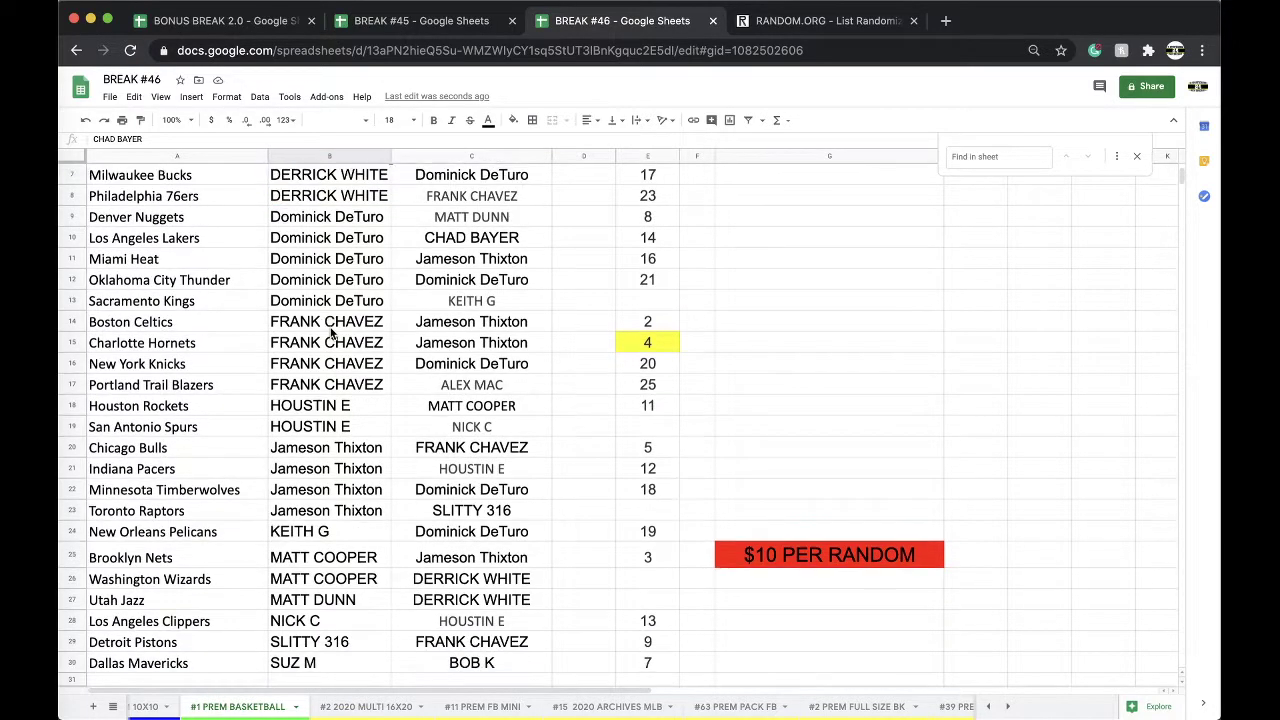
scroll(331, 333, "down", 1)
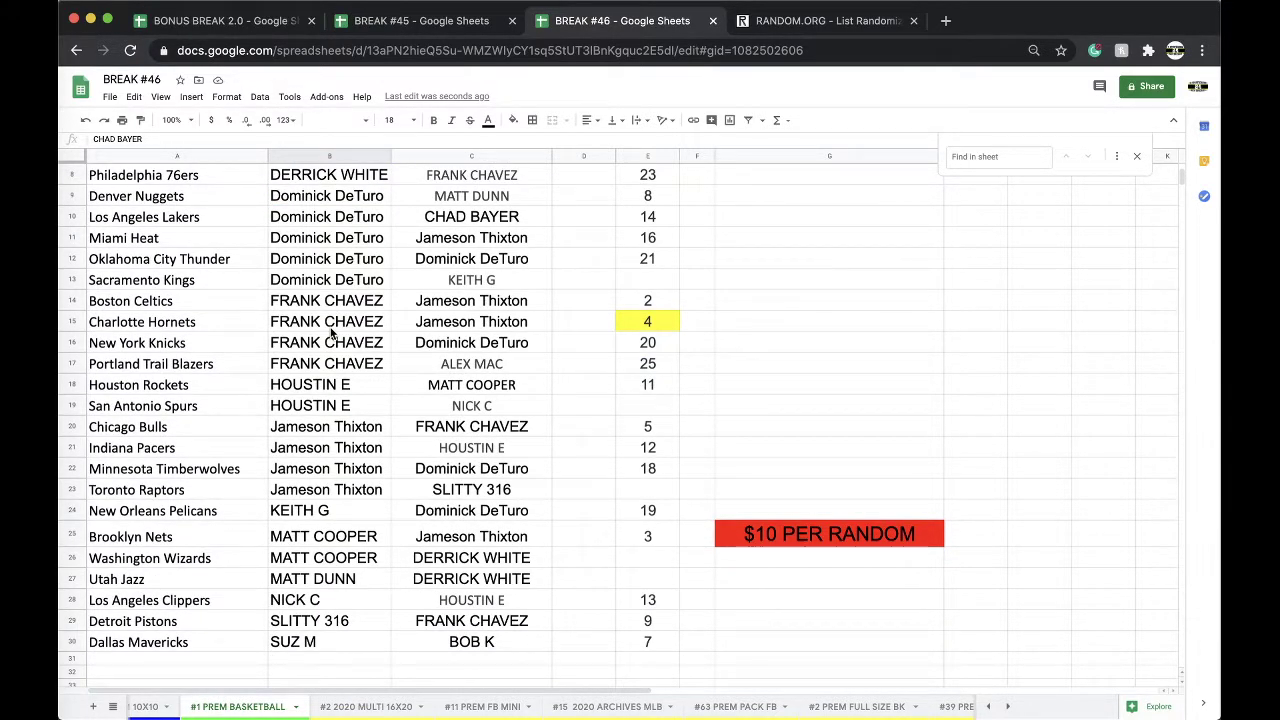
scroll(331, 333, "down", 1)
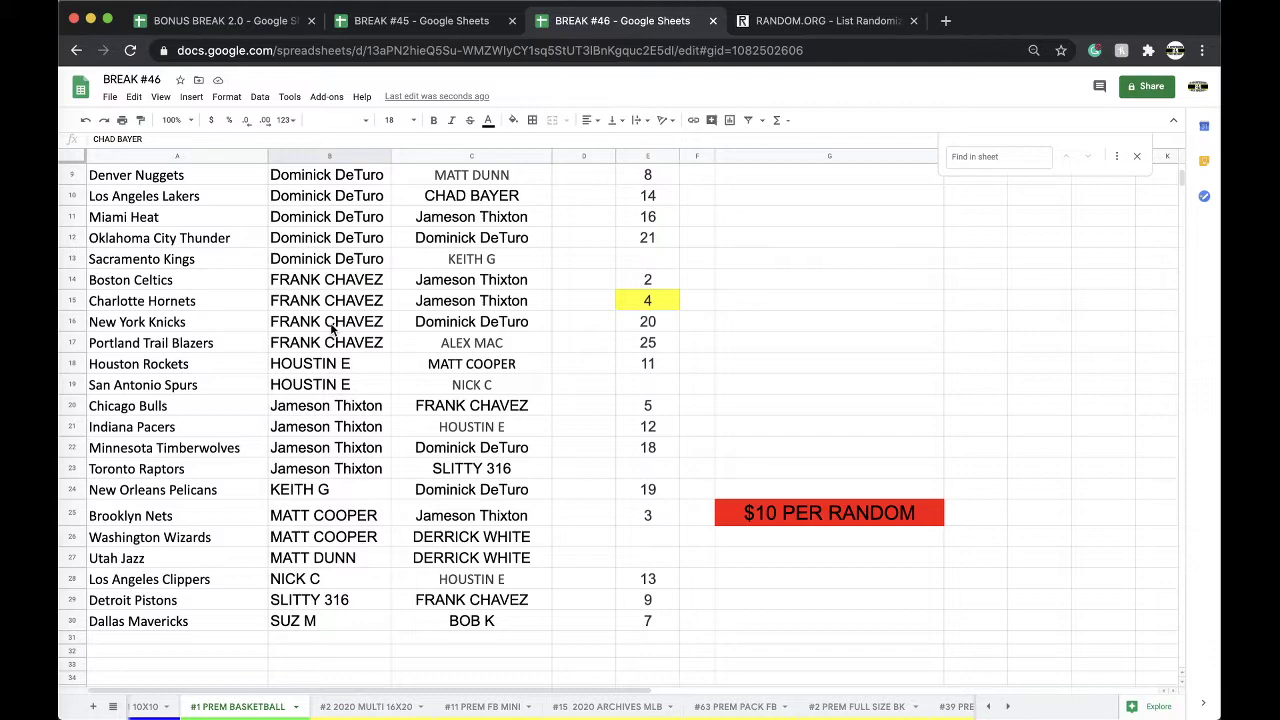